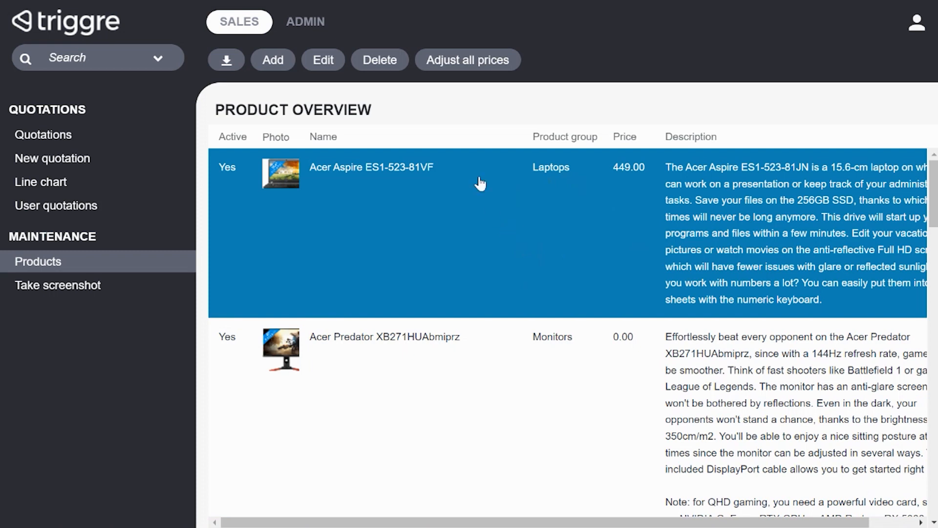
# Step: Adjust all product prices by 13.50 and apply the price change
pyautogui.click(485, 62)
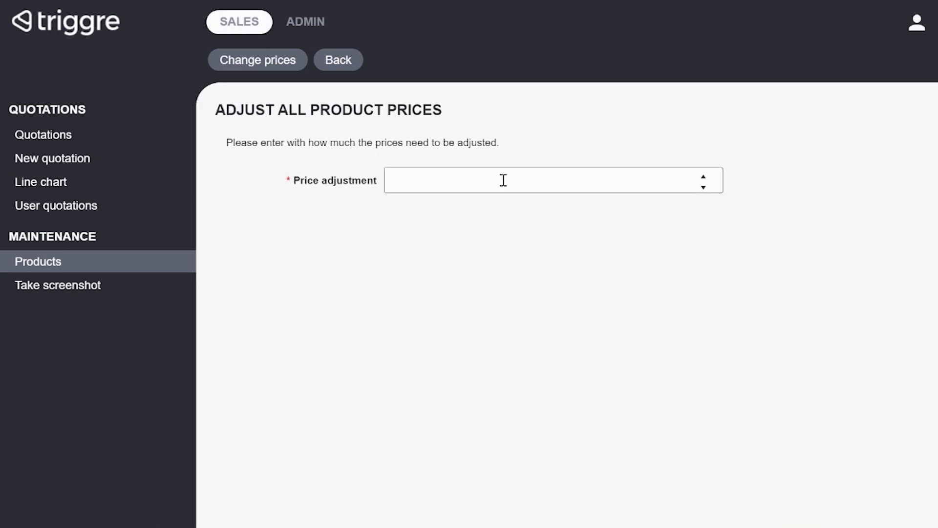
pyautogui.click(503, 181)
pyautogui.click(347, 203)
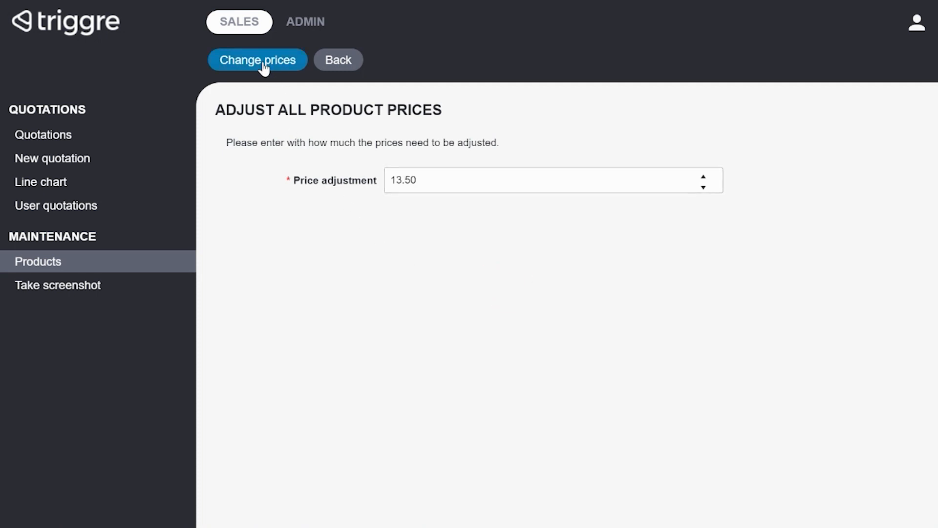
pyautogui.click(286, 69)
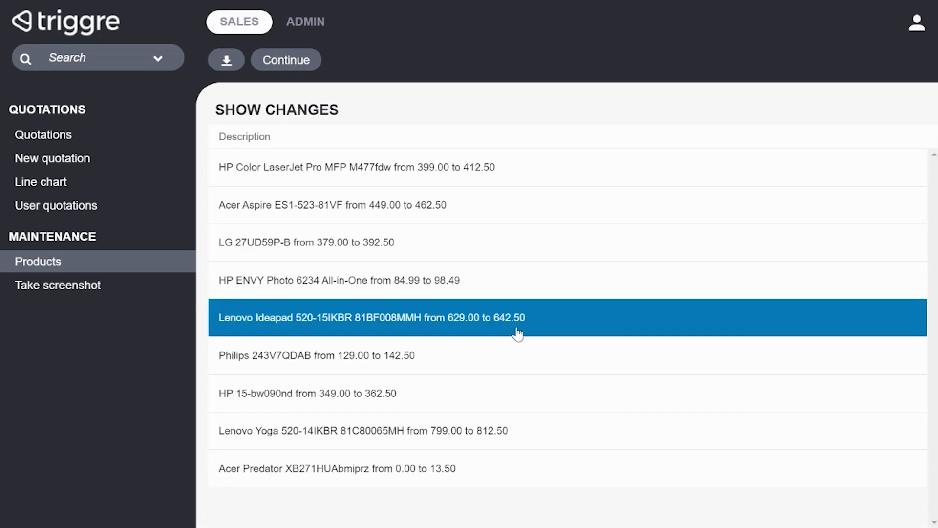
# Step: Review the list of changed product prices and download it as a Microsoft Excel (.xlsx) file
pyautogui.click(308, 174)
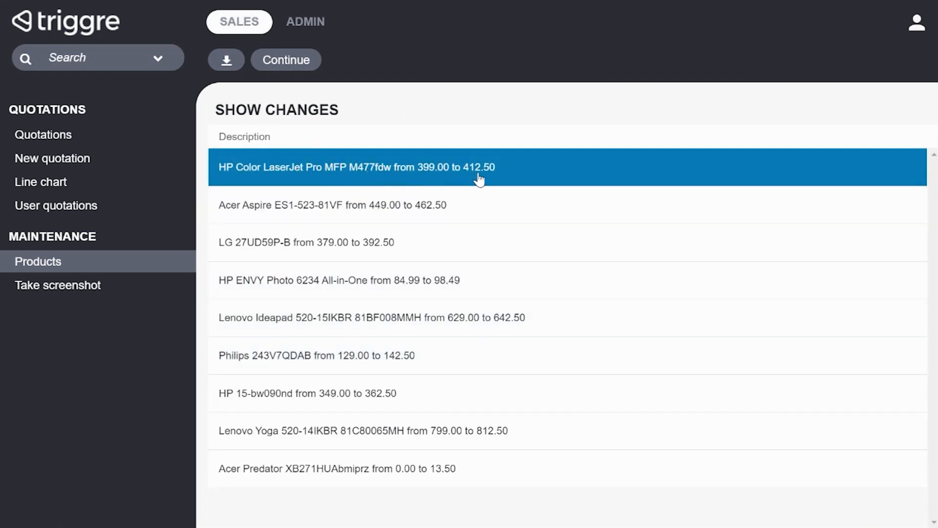
pyautogui.moveTo(234, 168); pyautogui.dragTo(296, 171)
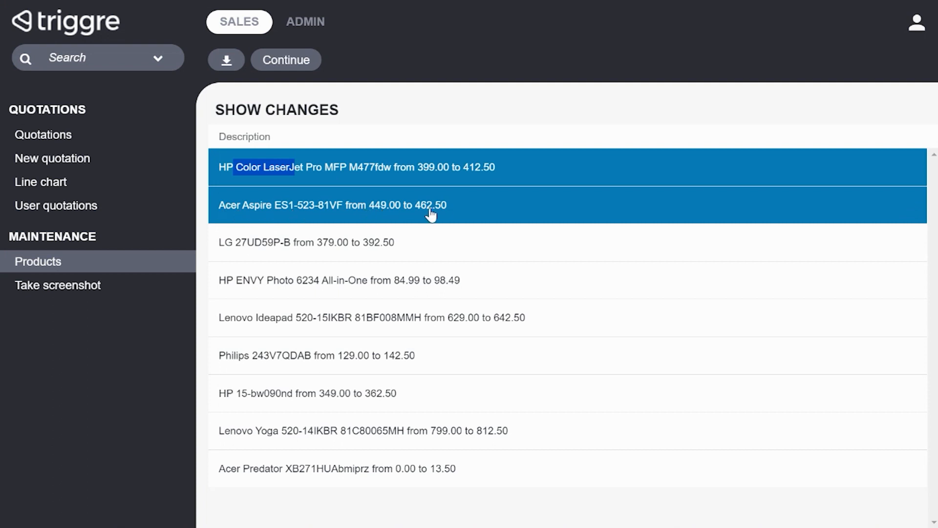
pyautogui.click(469, 220)
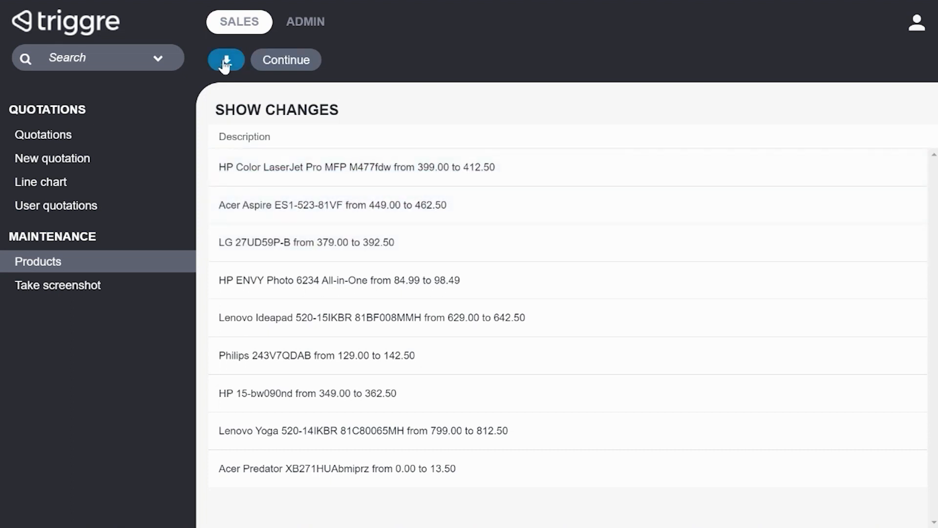
pyautogui.click(222, 62)
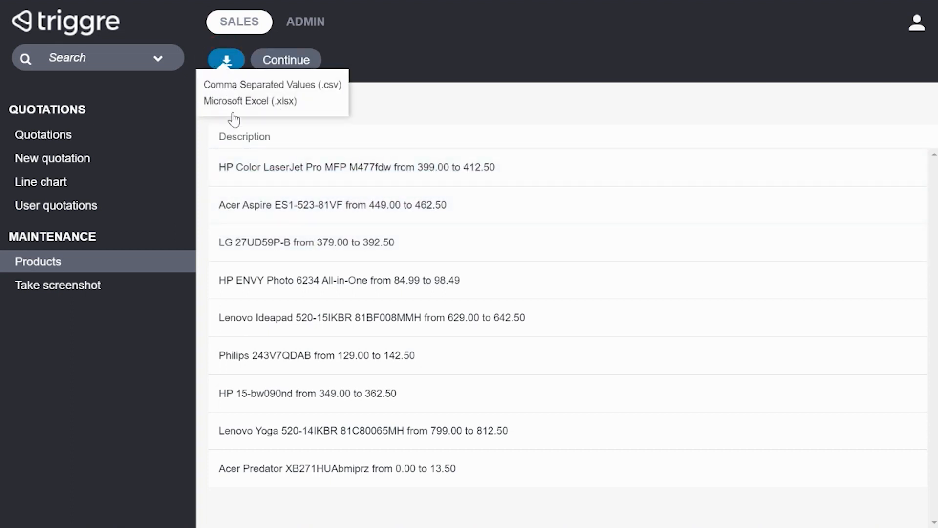
pyautogui.click(234, 104)
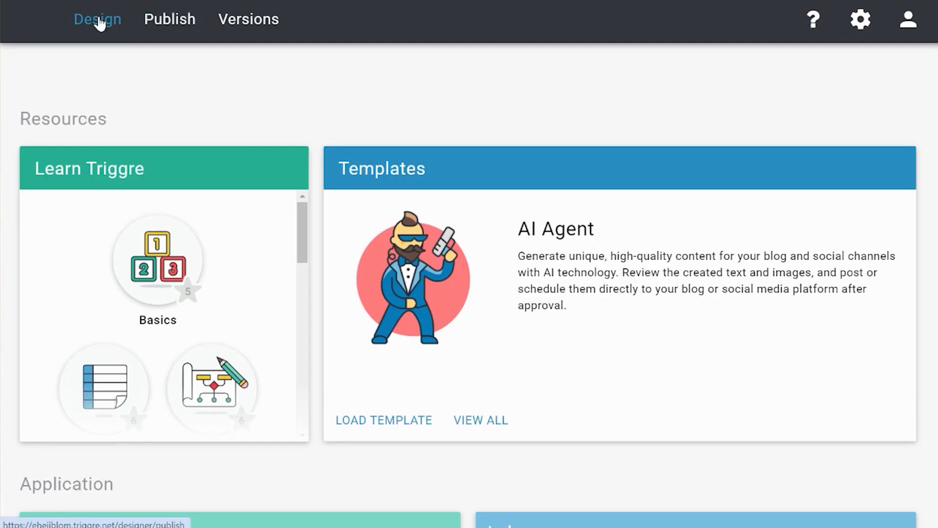
# Step: Open the Products user flow in the designer and bring its price adjustment steps into view
pyautogui.click(97, 21)
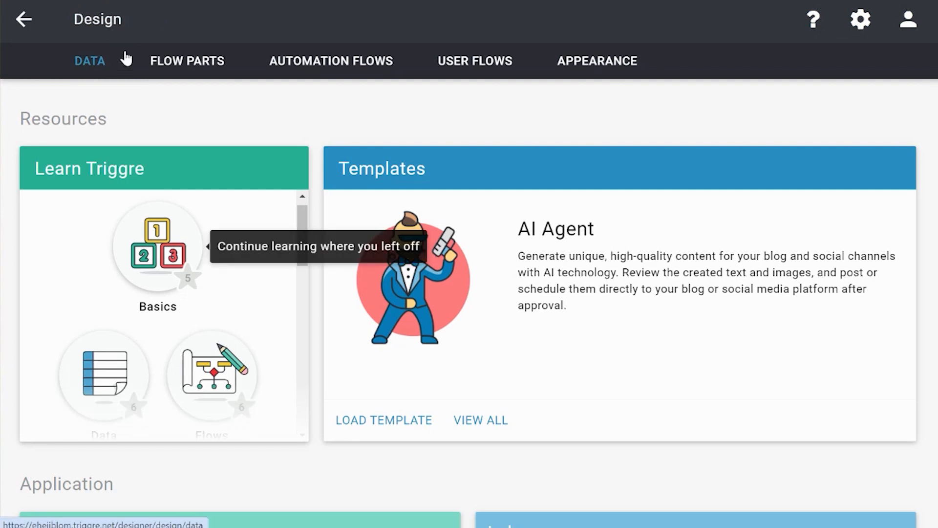
pyautogui.click(456, 59)
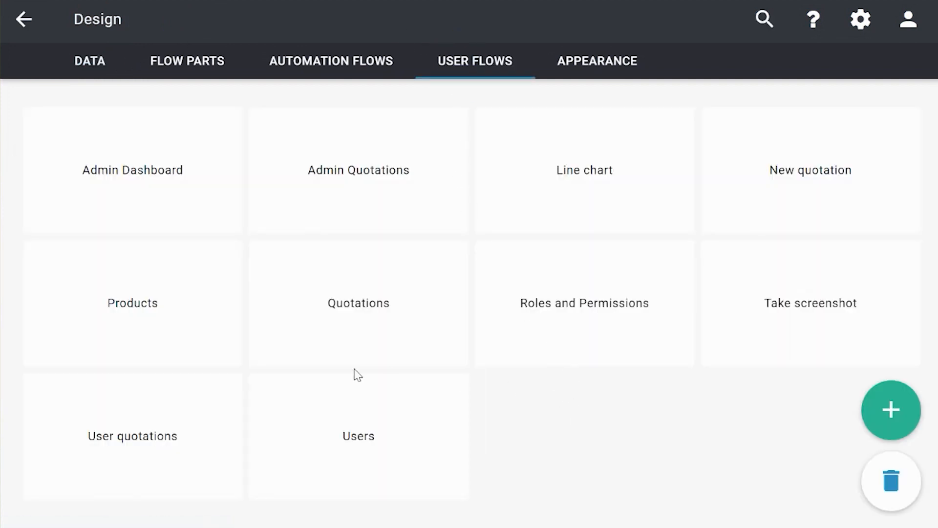
pyautogui.click(174, 320)
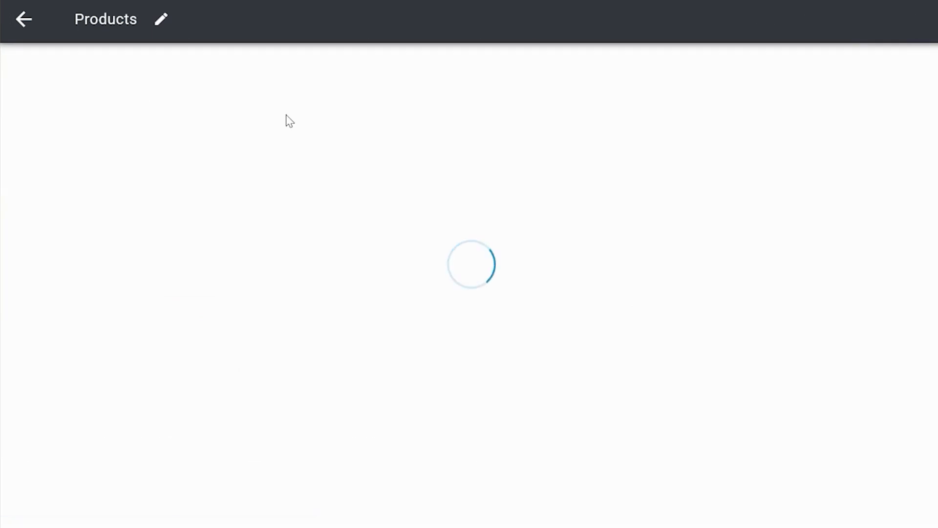
pyautogui.scroll(-3, 415, 327)
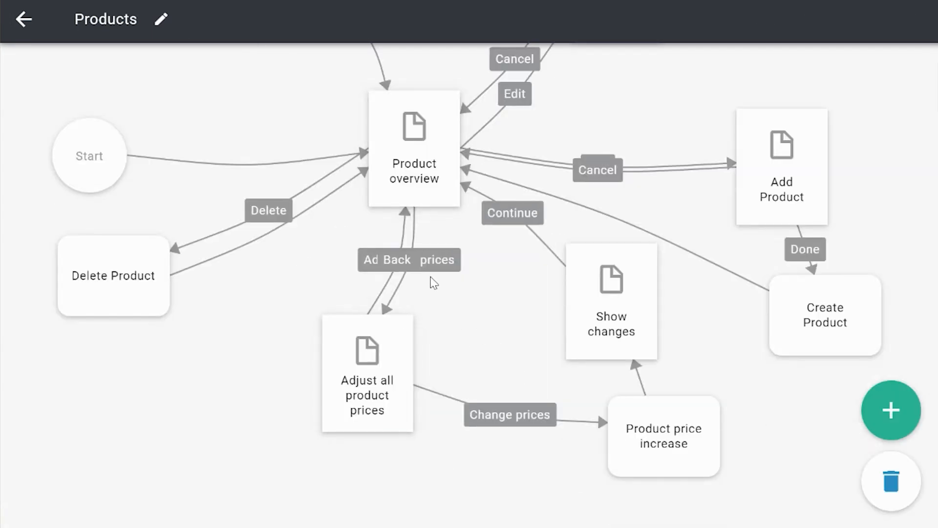
# Step: Rearrange the Adjust all product prices, Product price increase and Show changes blocks so their connections are easier to follow
pyautogui.moveTo(361, 363); pyautogui.dragTo(287, 394)
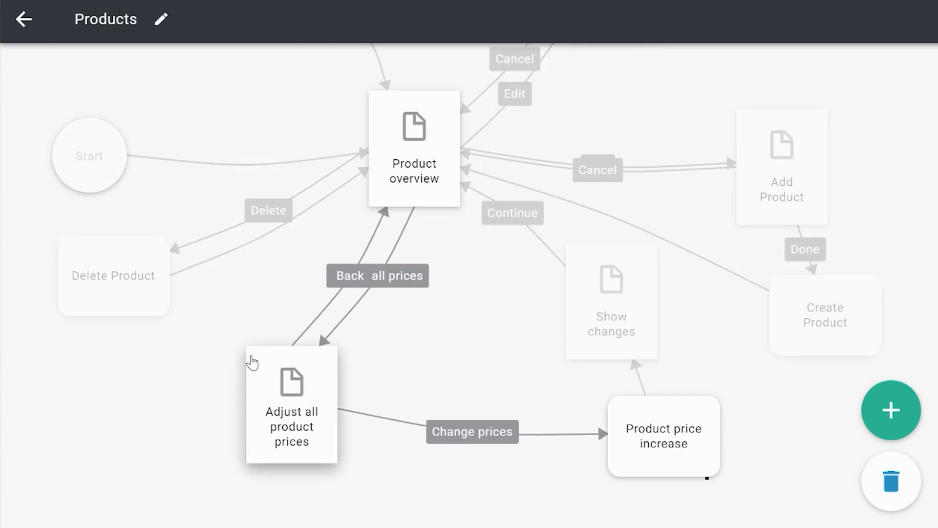
pyautogui.moveTo(253, 362); pyautogui.dragTo(278, 407)
pyautogui.click(630, 452)
pyautogui.moveTo(630, 452); pyautogui.dragTo(604, 474)
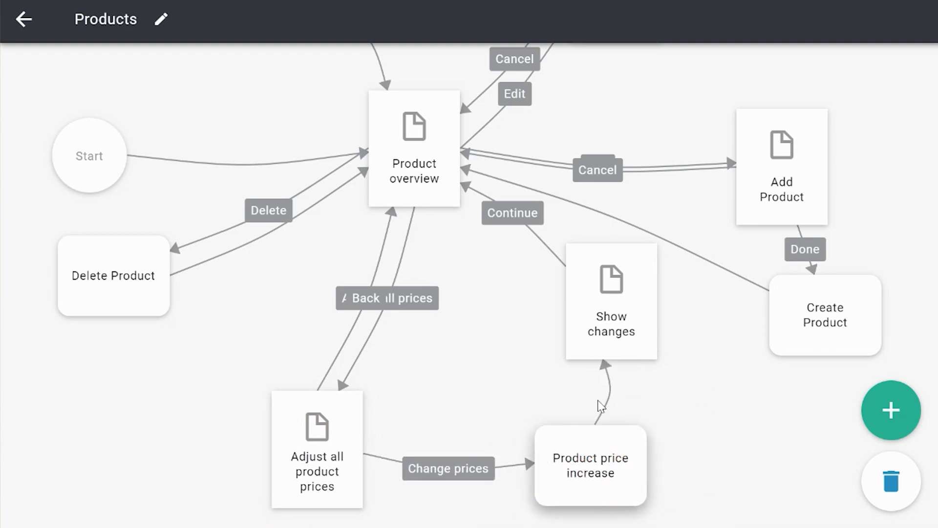
pyautogui.moveTo(596, 337); pyautogui.dragTo(562, 347)
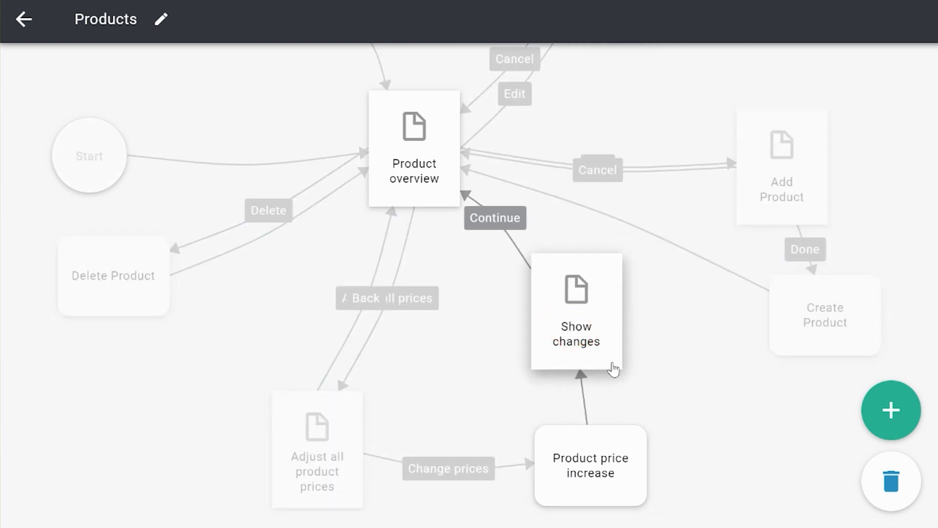
# Step: Edit the Show changes page's table to show user flow data from List of from to prices for each product
pyautogui.doubleClick(567, 313)
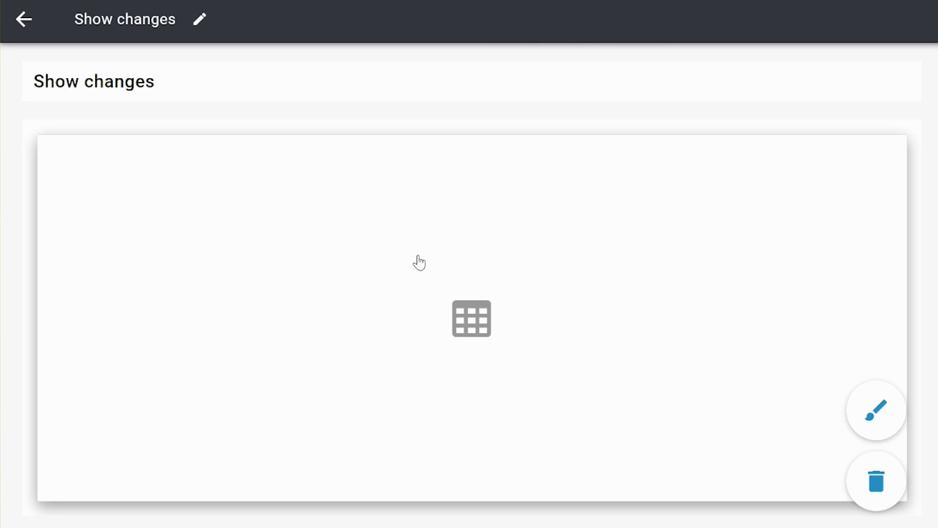
pyautogui.click(515, 346)
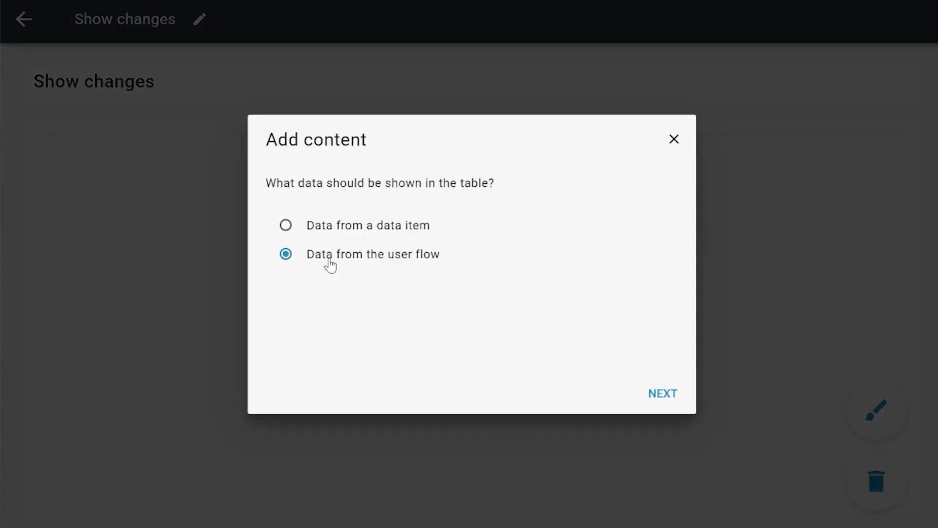
pyautogui.click(659, 394)
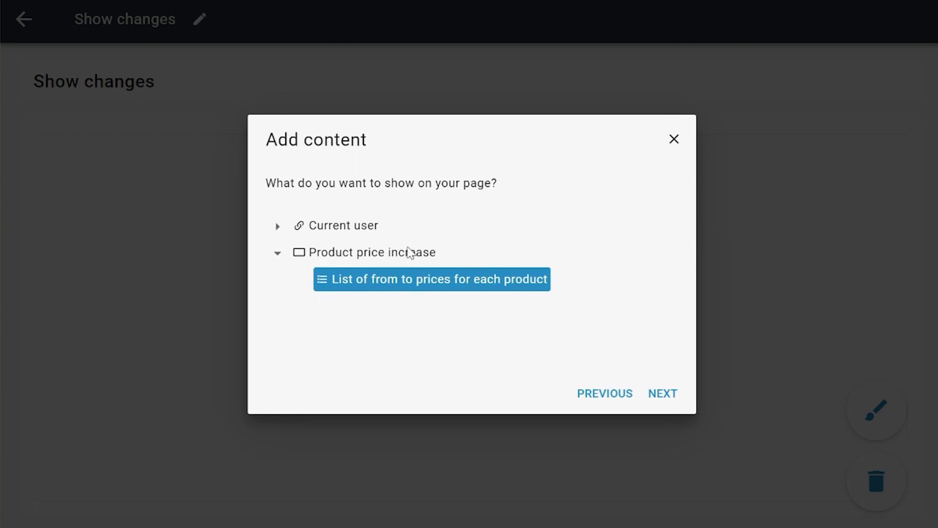
pyautogui.click(666, 395)
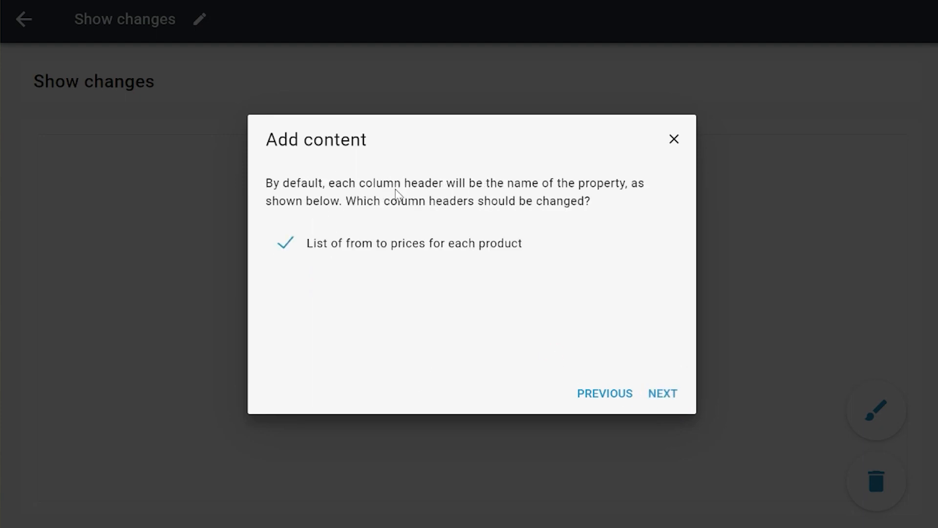
# Step: Name the table's column header Description and keep that column searchable
pyautogui.click(668, 399)
pyautogui.write('Description')
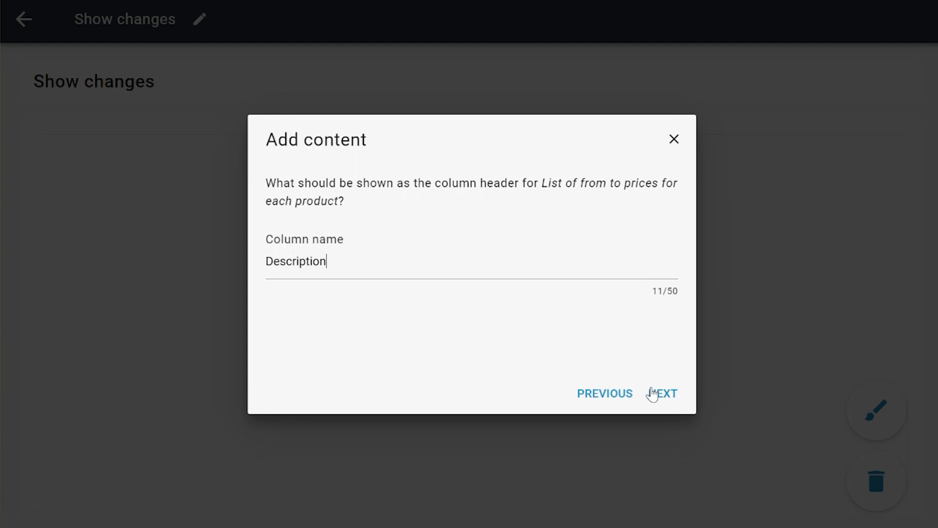
pyautogui.click(654, 394)
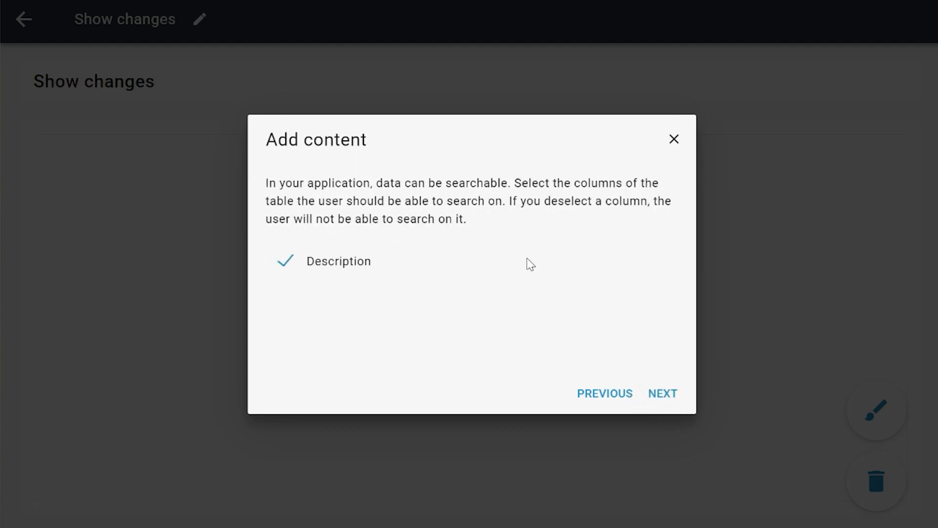
pyautogui.click(658, 396)
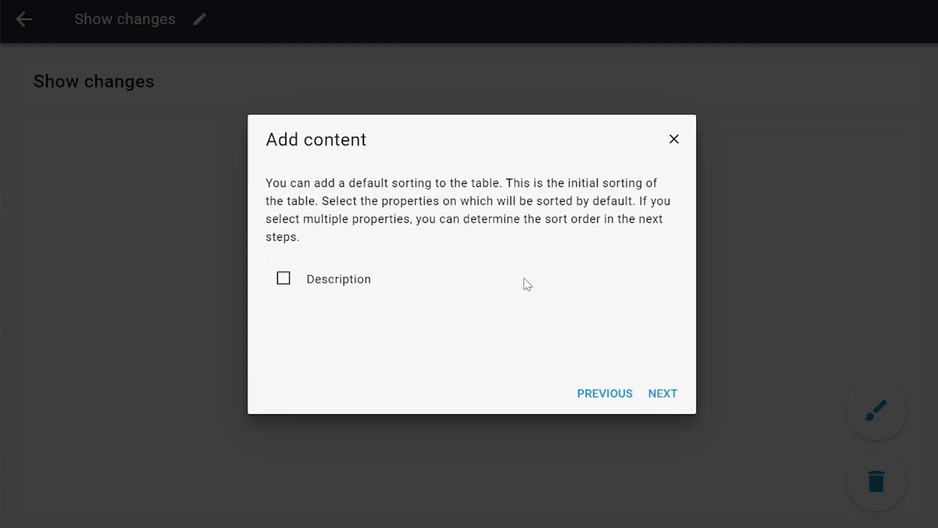
# Step: Go through the table's default sorting and its Excel or CSV download option, and finish the table setup
pyautogui.click(348, 277)
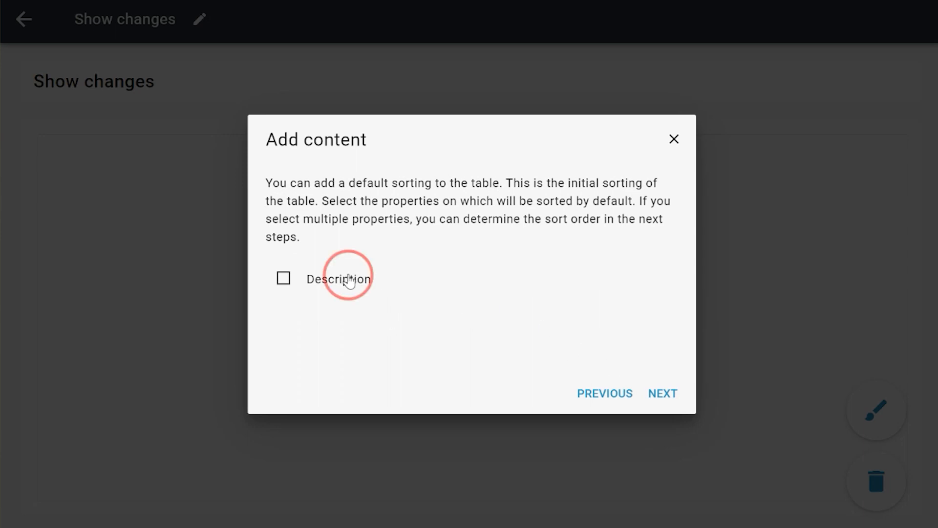
pyautogui.click(666, 393)
pyautogui.click(665, 395)
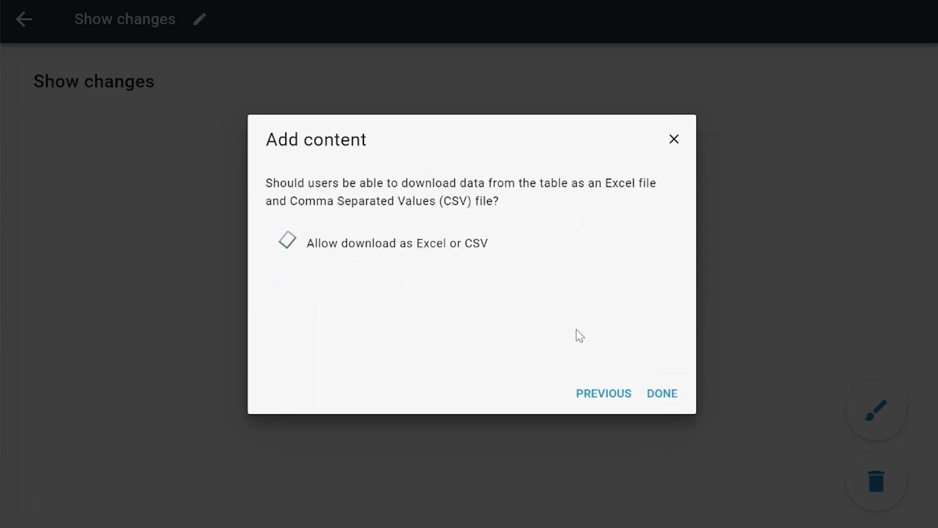
pyautogui.click(329, 242)
pyautogui.click(663, 398)
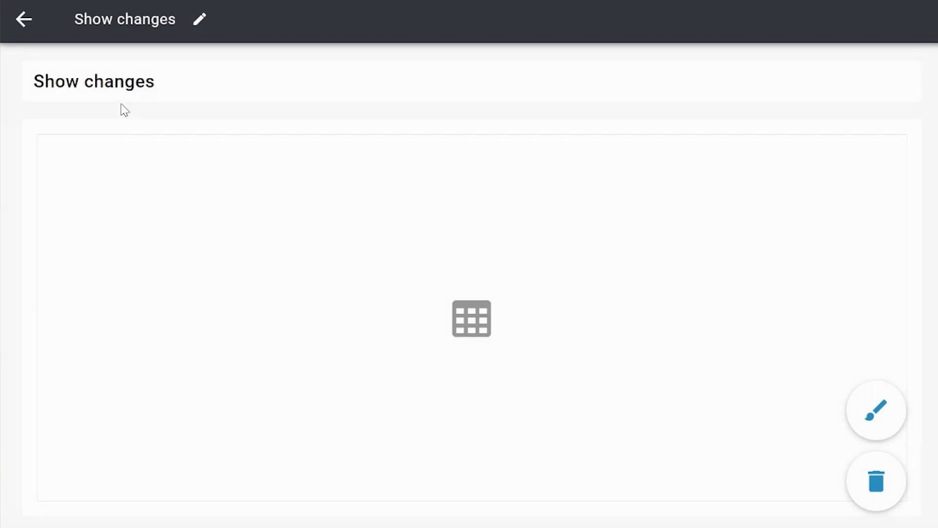
# Step: Open the Product price increase flow part and line up the Each product block between All products and the outputs
pyautogui.click(23, 19)
pyautogui.click(23, 19)
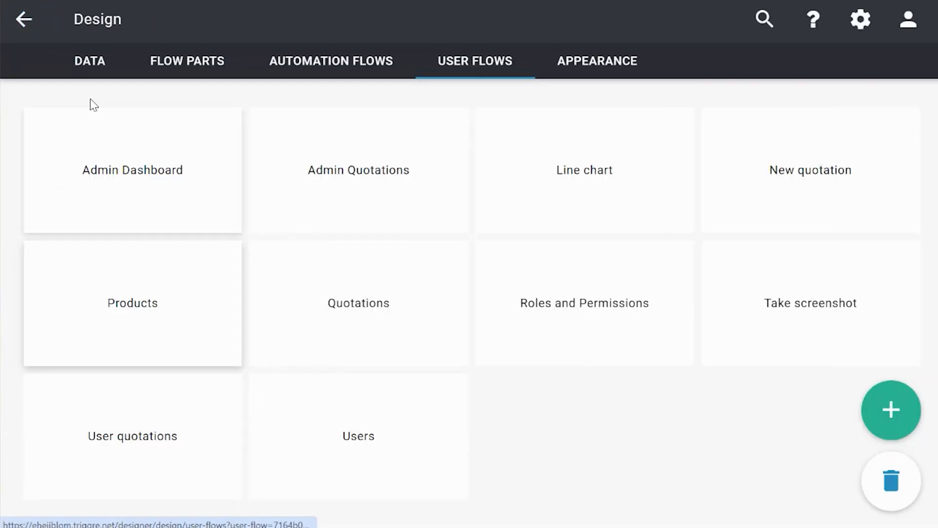
pyautogui.click(209, 71)
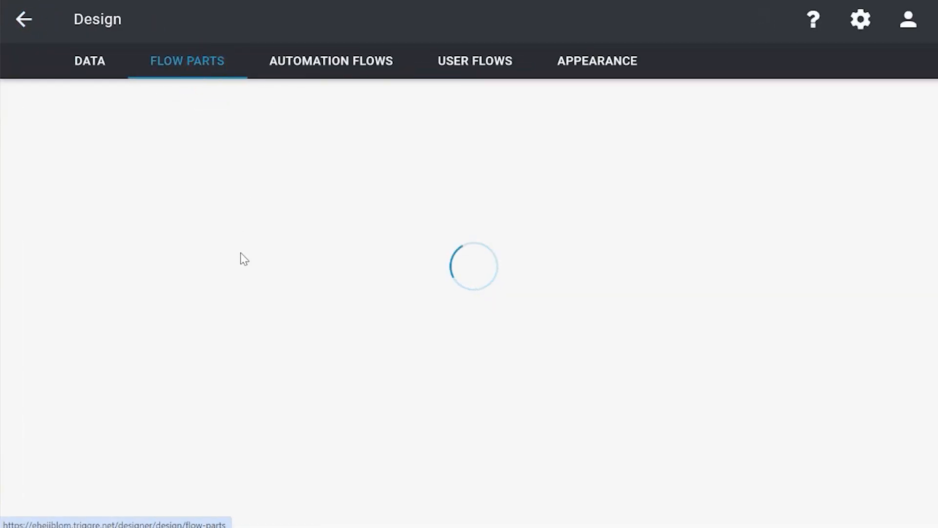
pyautogui.scroll(-20, 240, 273)
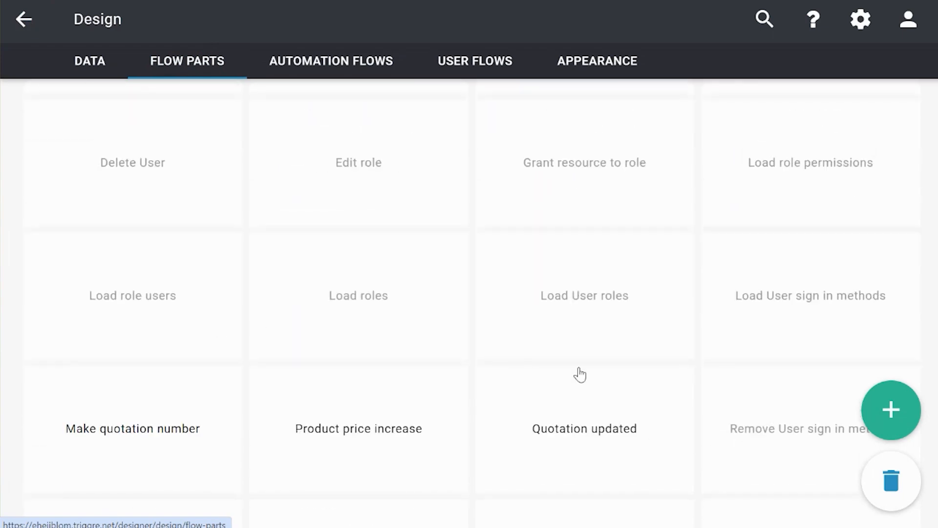
pyautogui.scroll(-3, 595, 374)
pyautogui.scroll(6, 591, 356)
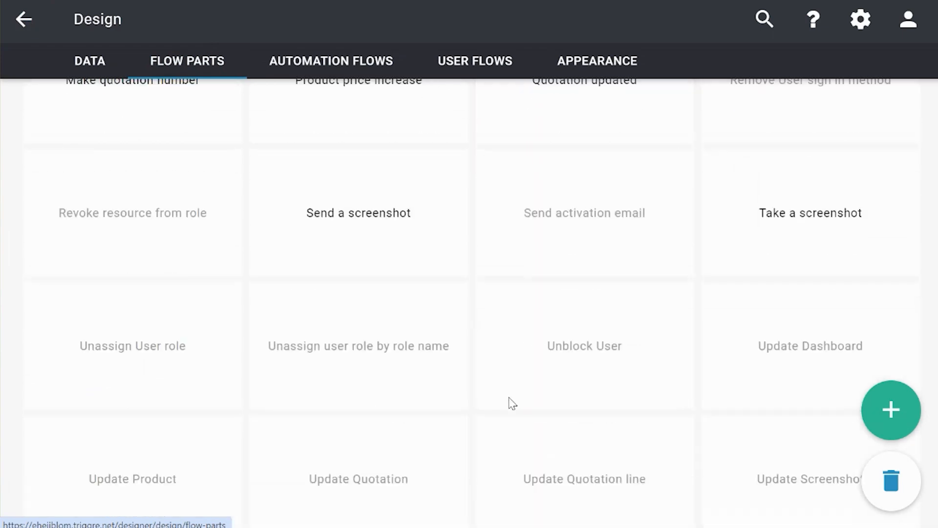
pyautogui.click(390, 263)
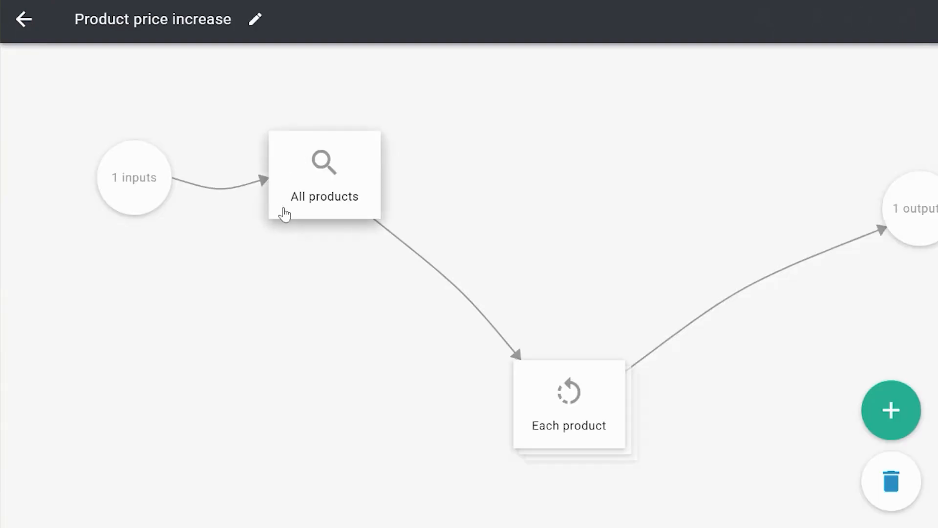
pyautogui.moveTo(563, 437); pyautogui.dragTo(570, 237)
pyautogui.moveTo(577, 372); pyautogui.dragTo(463, 375)
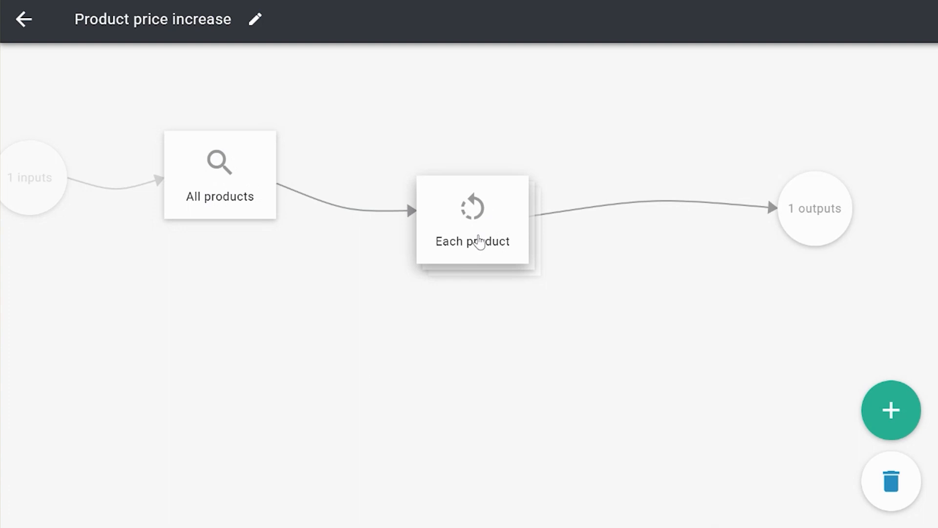
# Step: Open the Each product loop and examine the calculation in its New product price step
pyautogui.click(477, 239)
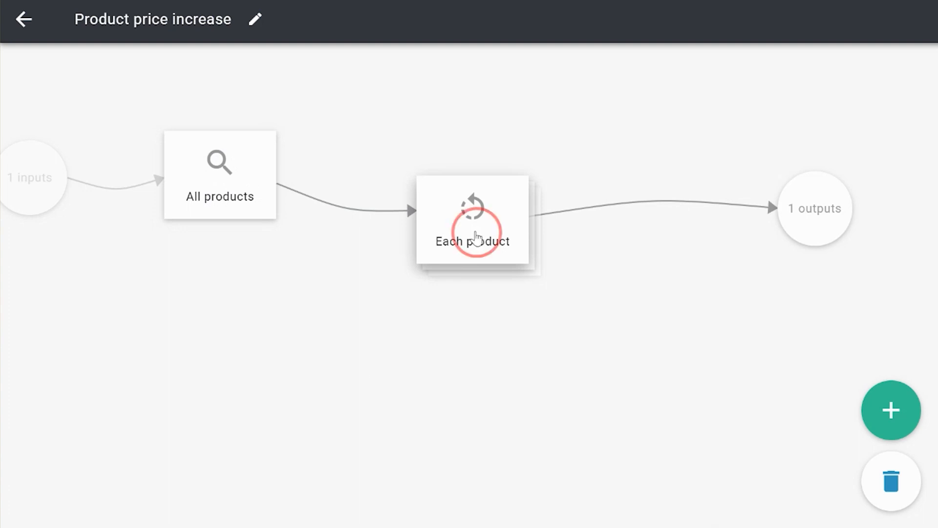
pyautogui.moveTo(536, 389); pyautogui.dragTo(419, 316)
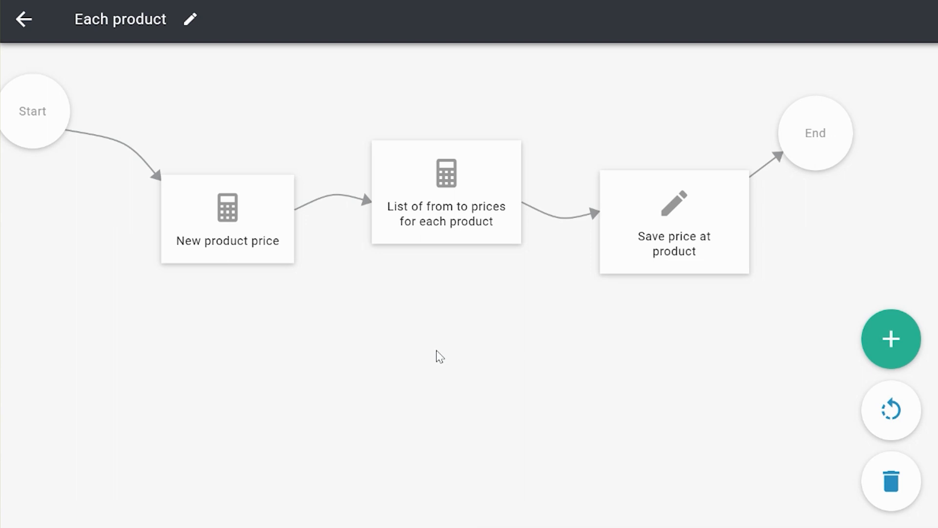
pyautogui.click(212, 222)
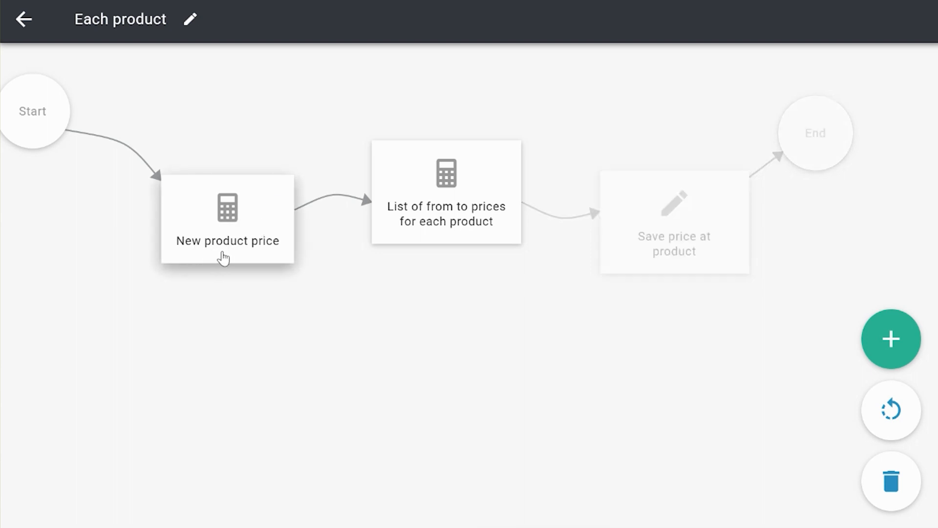
pyautogui.click(229, 257)
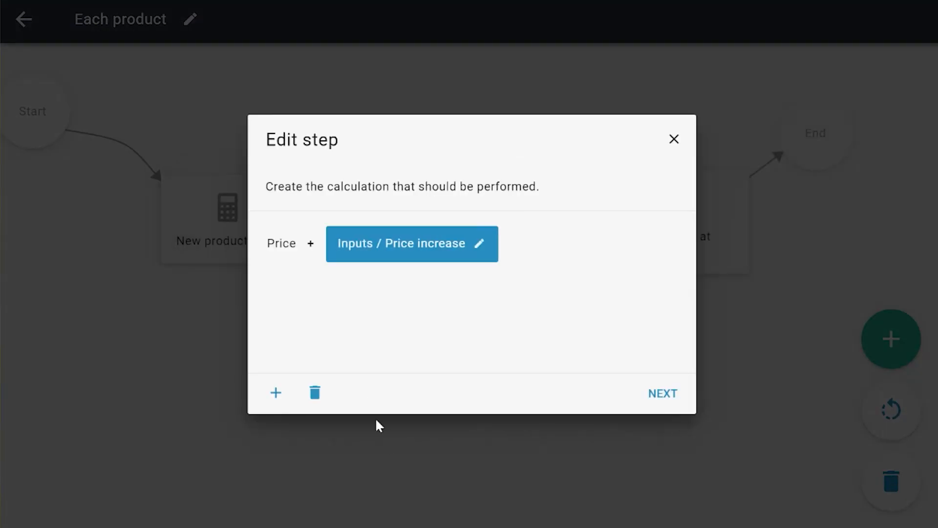
# Step: Examine the current product's Price and the Price increase input in the New product price calculation, and close it without changes
pyautogui.click(285, 250)
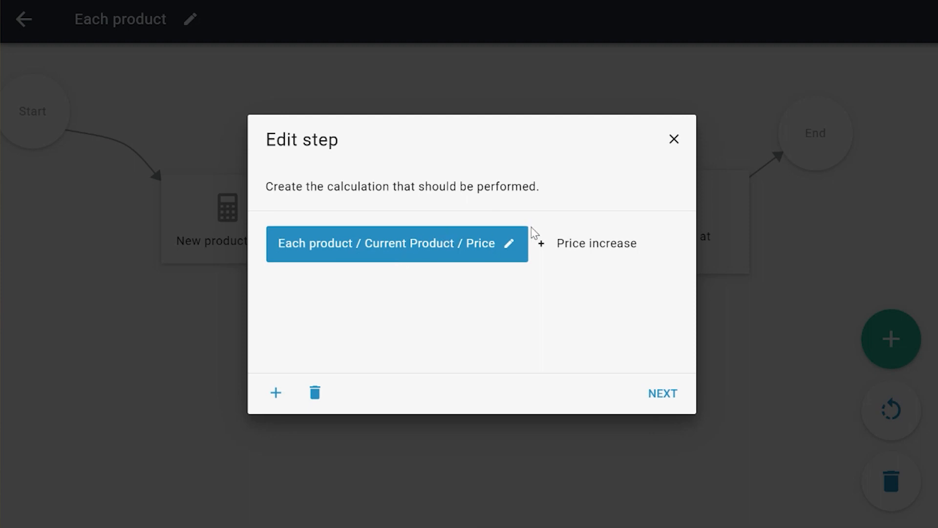
pyautogui.click(592, 259)
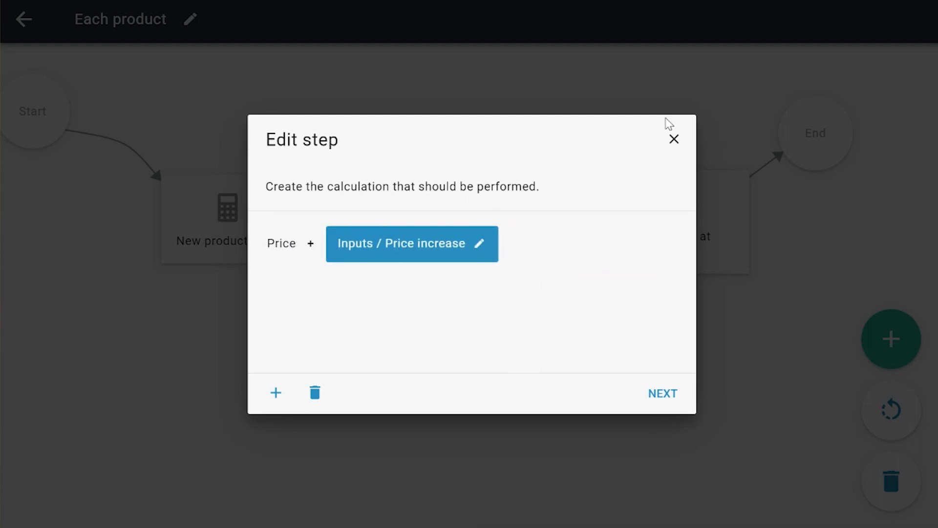
pyautogui.click(674, 138)
pyautogui.click(474, 316)
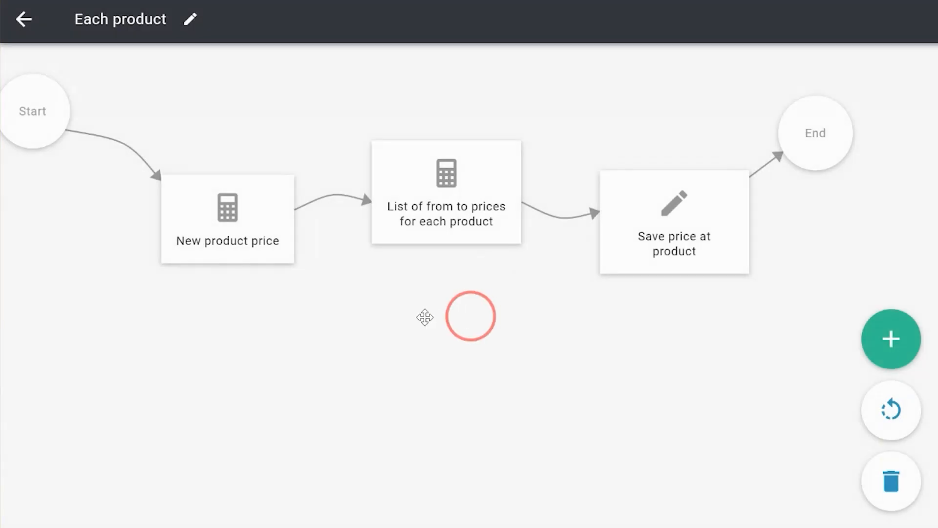
# Step: Open the List of from to prices for each product step and examine how its calculation converts the current product's price into text
pyautogui.moveTo(448, 315); pyautogui.dragTo(392, 331)
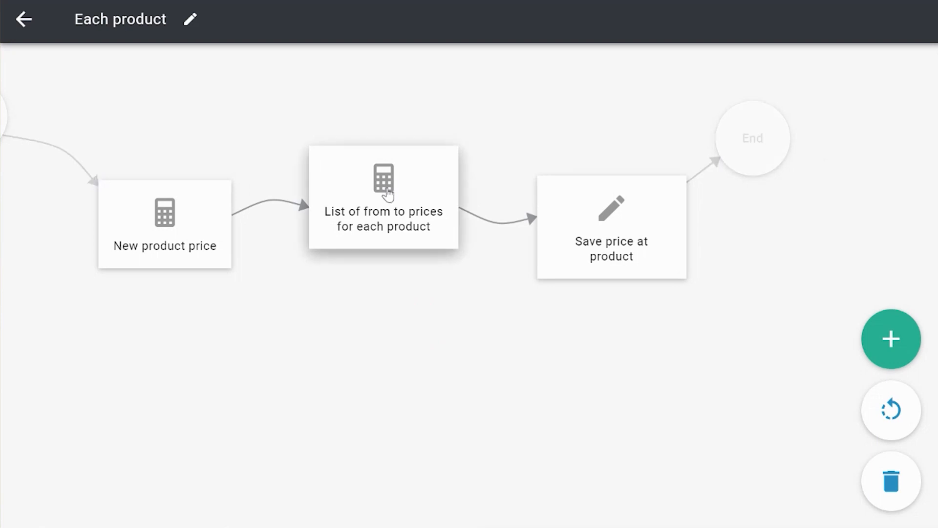
pyautogui.click(385, 188)
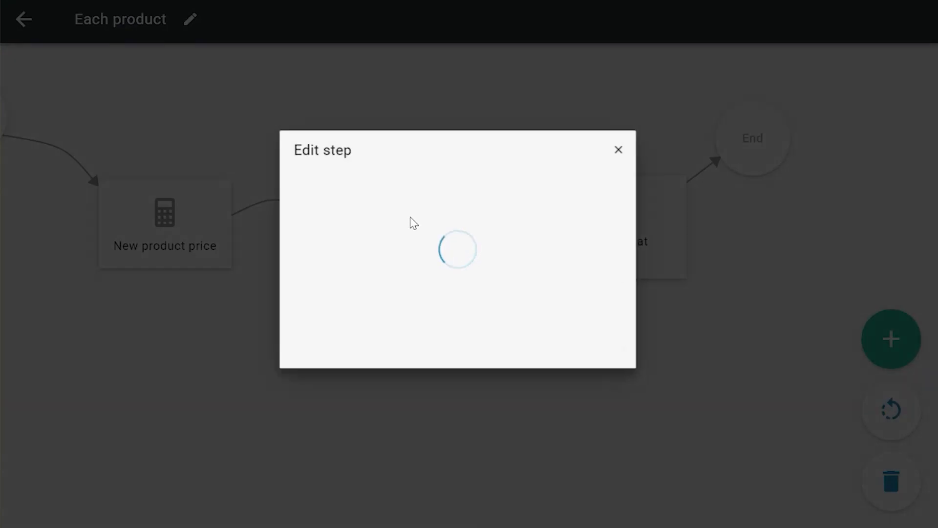
pyautogui.click(292, 249)
pyautogui.moveTo(446, 366); pyautogui.dragTo(565, 389)
pyautogui.click(377, 248)
pyautogui.click(325, 243)
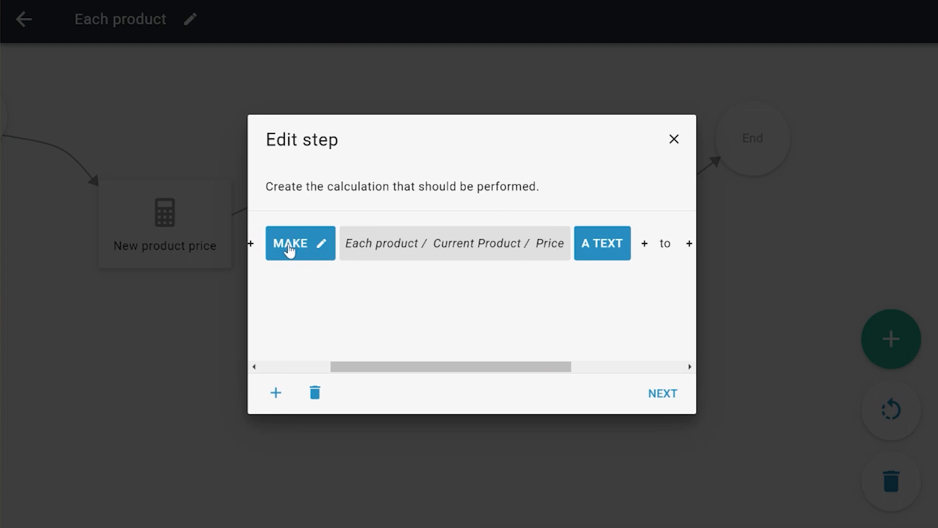
pyautogui.moveTo(538, 372); pyautogui.dragTo(646, 384)
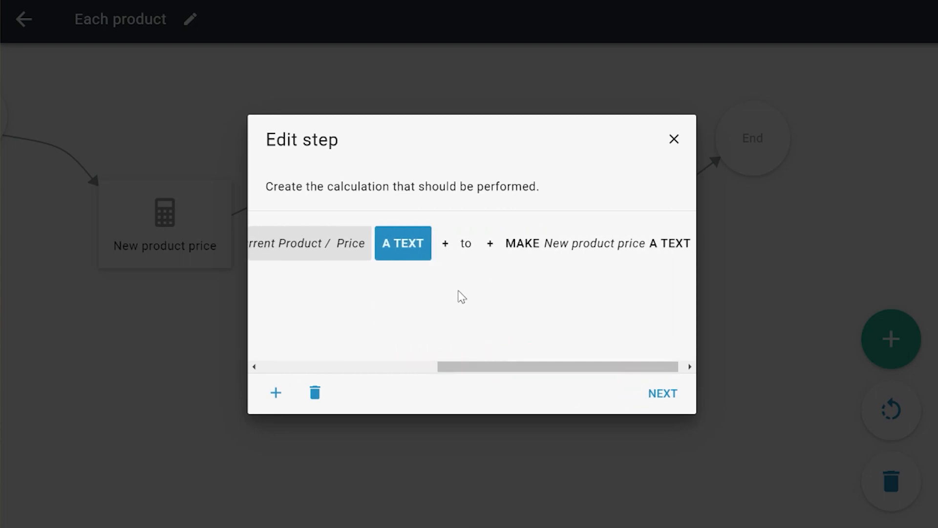
# Step: Examine the "to" text and the New product price text conversion in the calculation, review the whole formula, and close it
pyautogui.moveTo(474, 369); pyautogui.dragTo(478, 368)
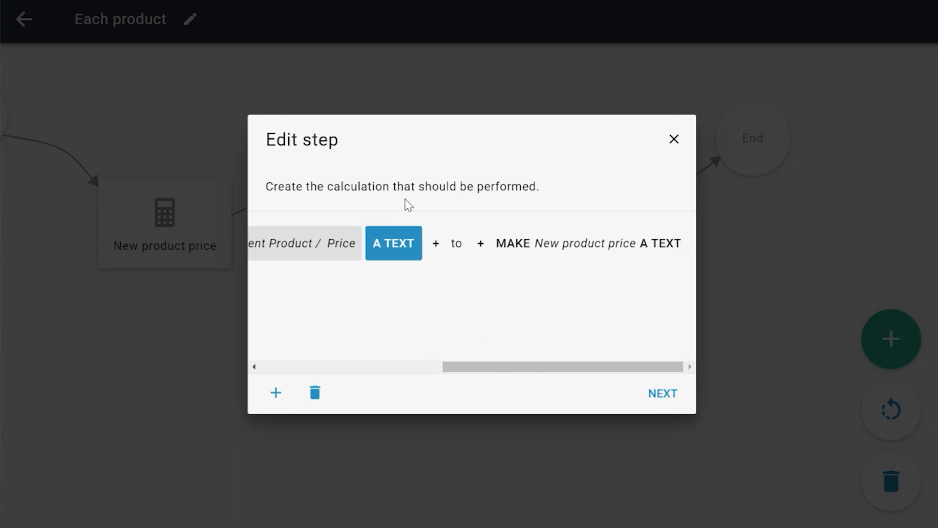
pyautogui.click(456, 244)
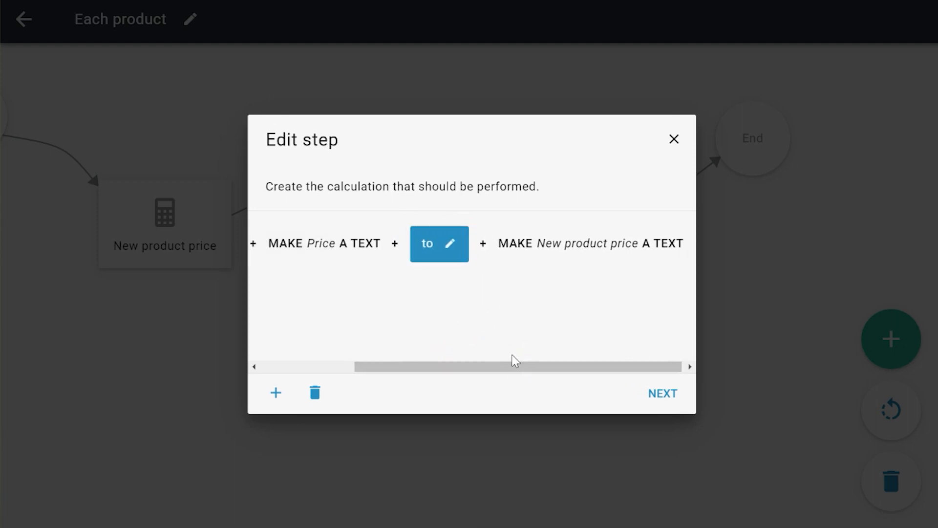
pyautogui.click(514, 245)
pyautogui.moveTo(484, 367); pyautogui.dragTo(541, 369)
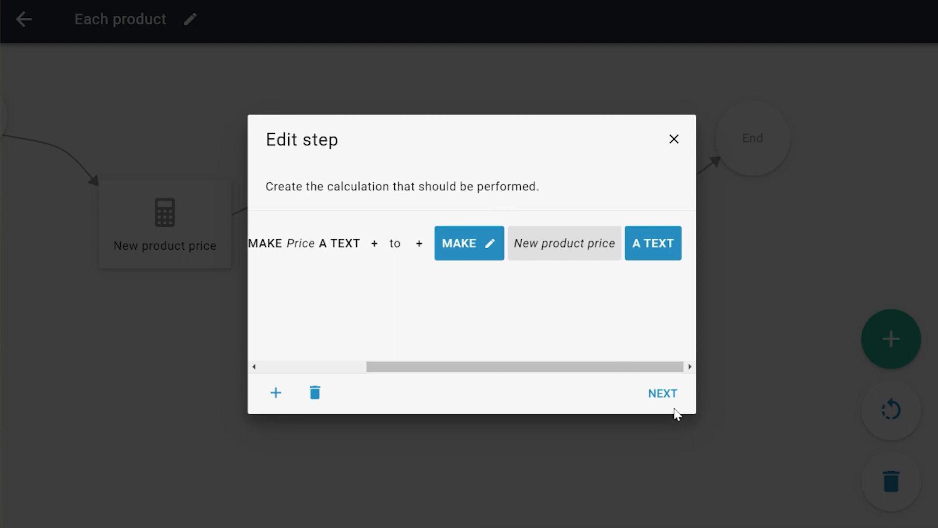
pyautogui.click(547, 369)
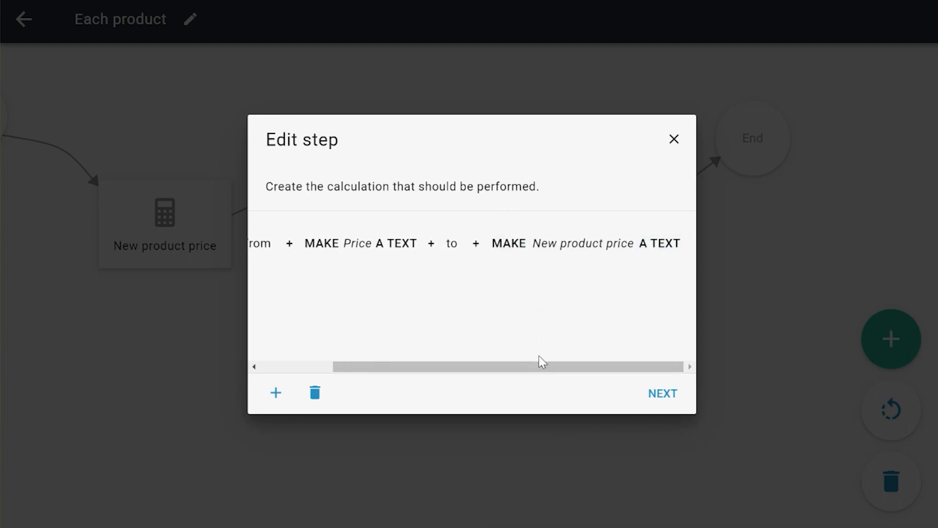
pyautogui.moveTo(542, 366); pyautogui.dragTo(457, 364)
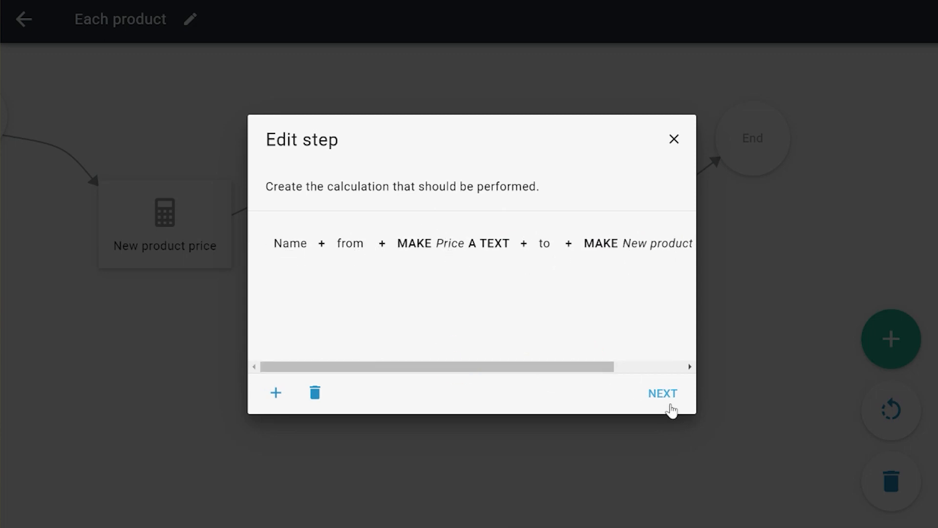
pyautogui.click(674, 139)
# Step: Go through the Save price at product step, checking the Current Product selection and the Price property's New product price value, and close it
pyautogui.moveTo(647, 383); pyautogui.dragTo(605, 392)
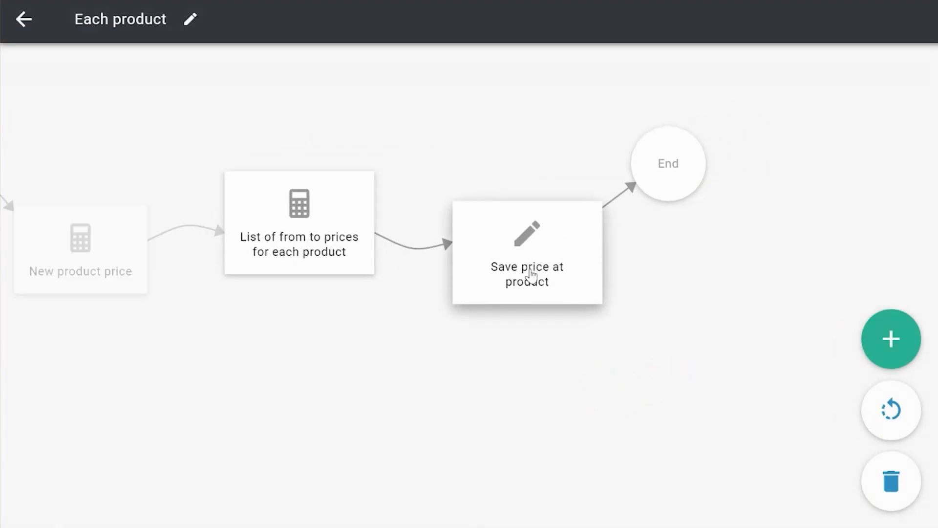
pyautogui.click(533, 274)
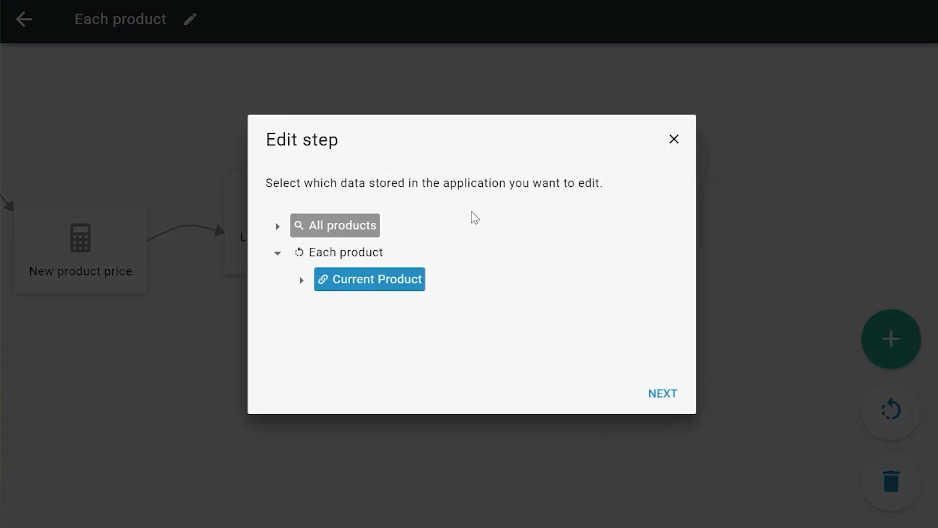
pyautogui.click(674, 397)
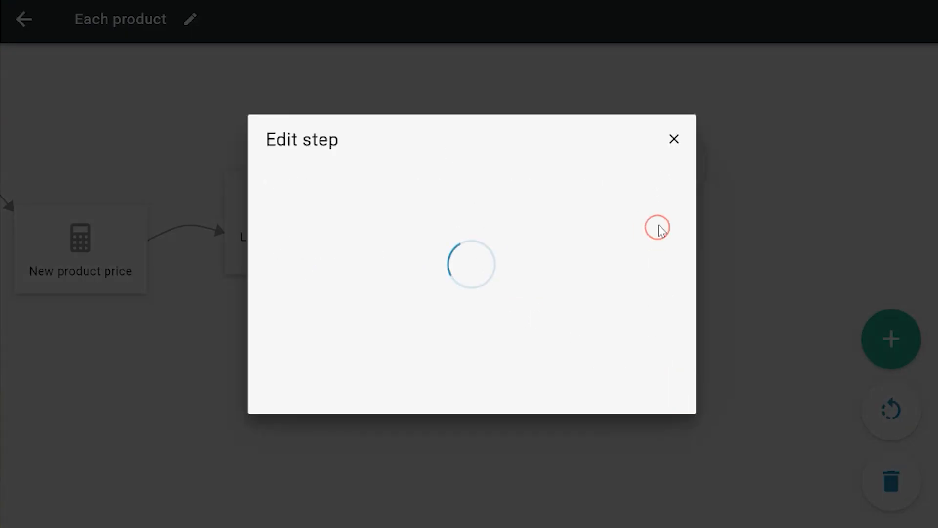
pyautogui.scroll(-3, 673, 264)
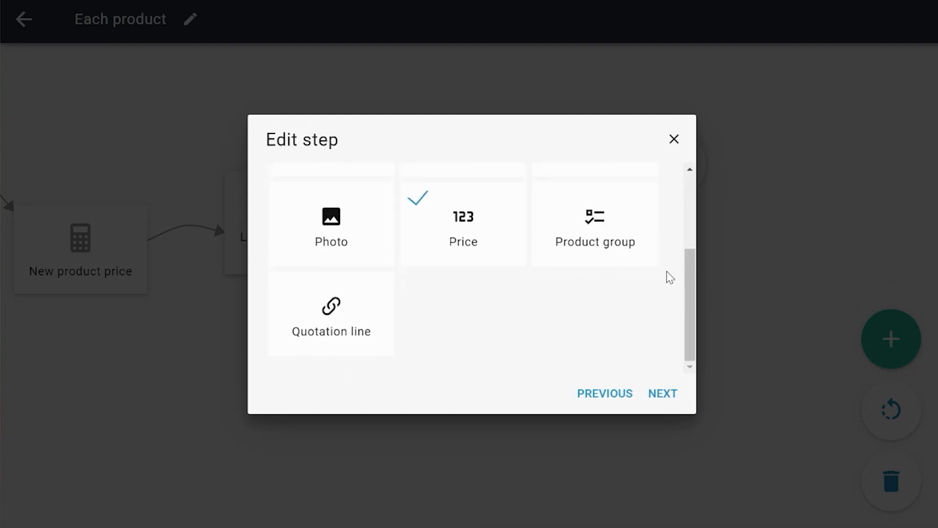
pyautogui.click(543, 489)
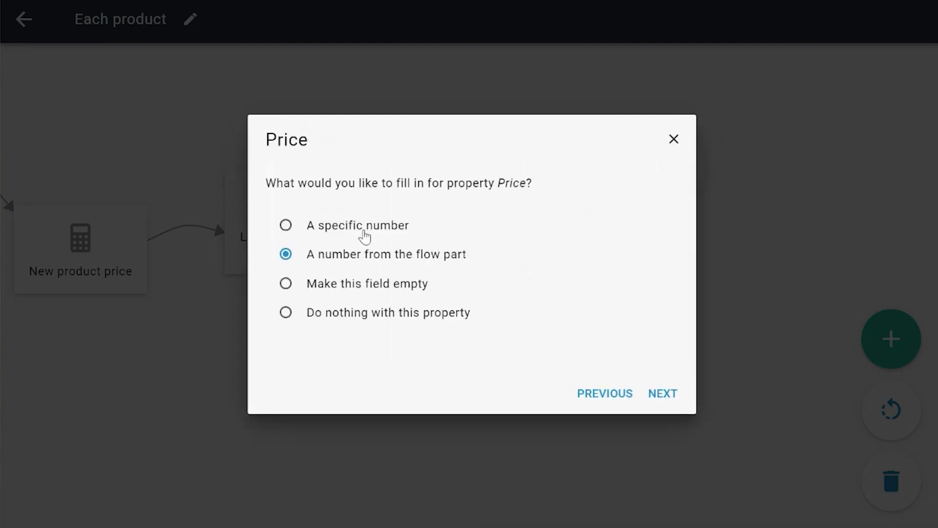
pyautogui.click(667, 400)
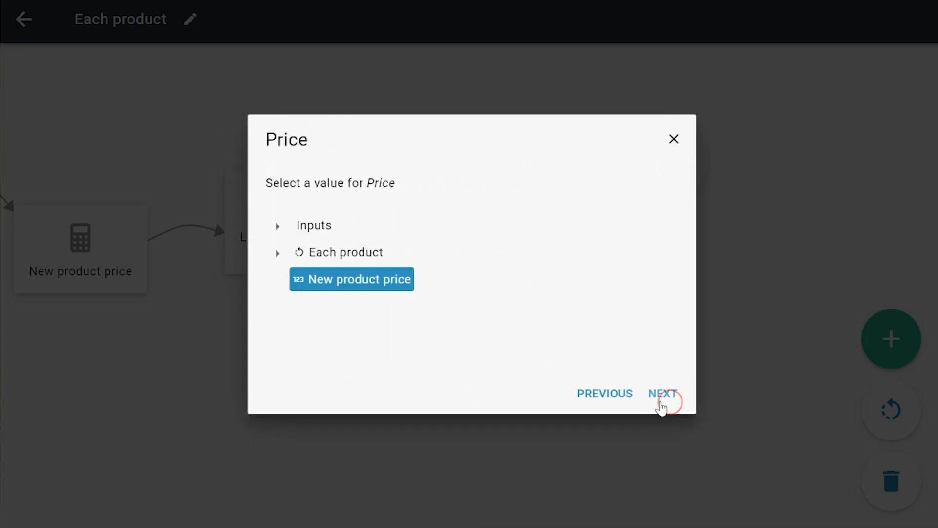
pyautogui.click(670, 393)
pyautogui.click(673, 140)
# Step: Return to the Product price increase flow part and expand its outputs block
pyautogui.moveTo(341, 356); pyautogui.dragTo(445, 370)
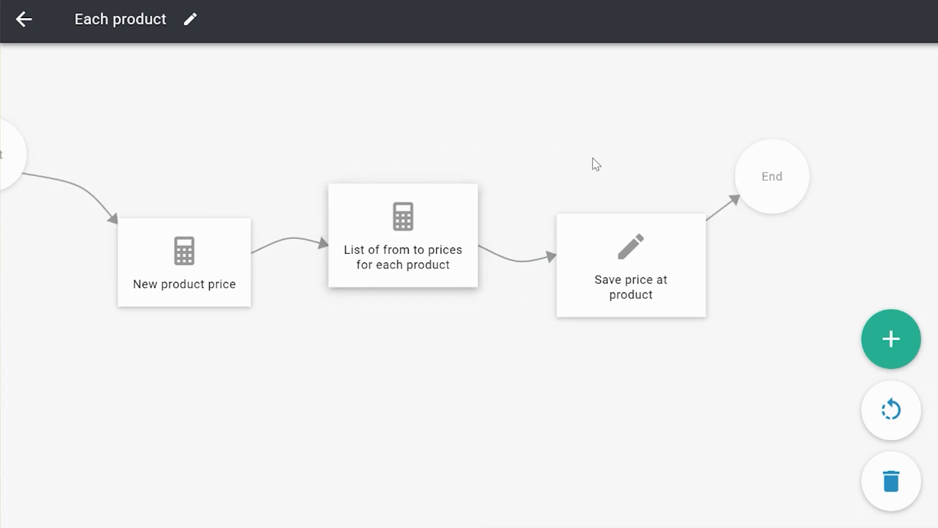
pyautogui.click(26, 21)
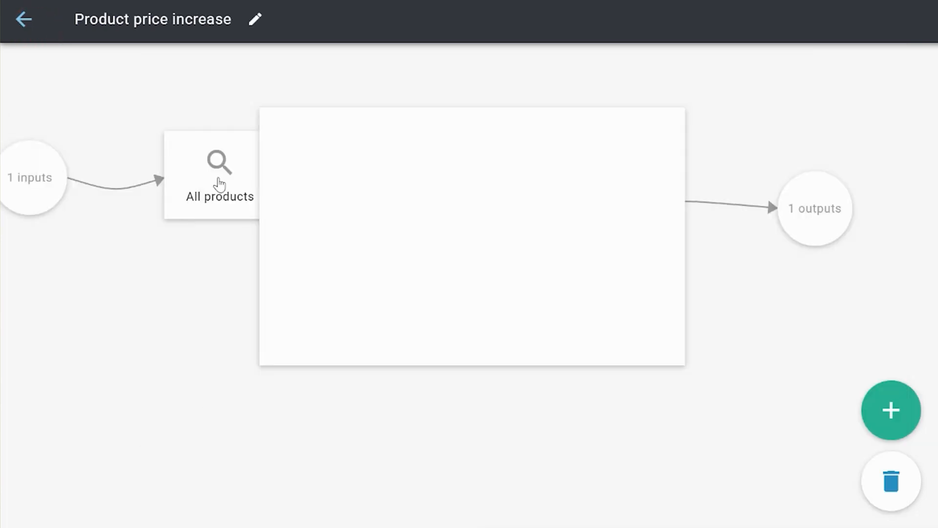
pyautogui.click(546, 352)
pyautogui.click(725, 206)
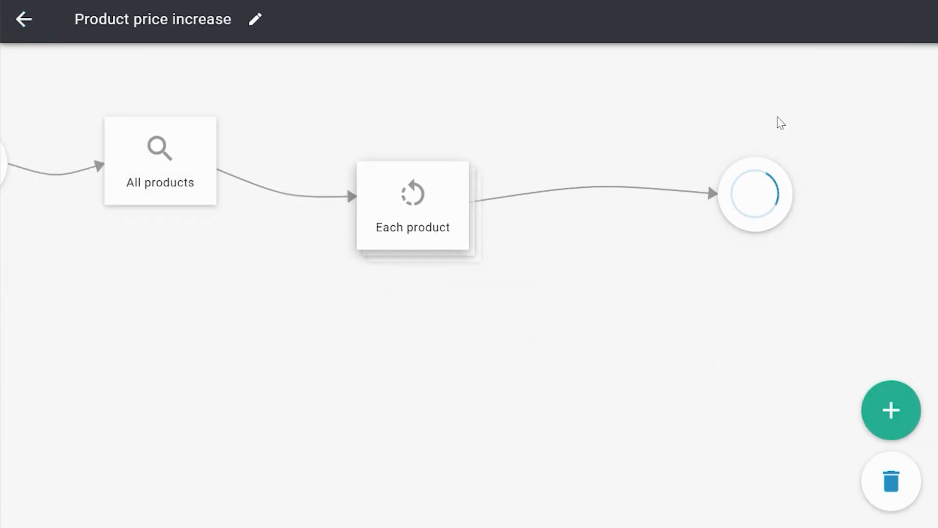
pyautogui.moveTo(733, 371); pyautogui.dragTo(562, 371)
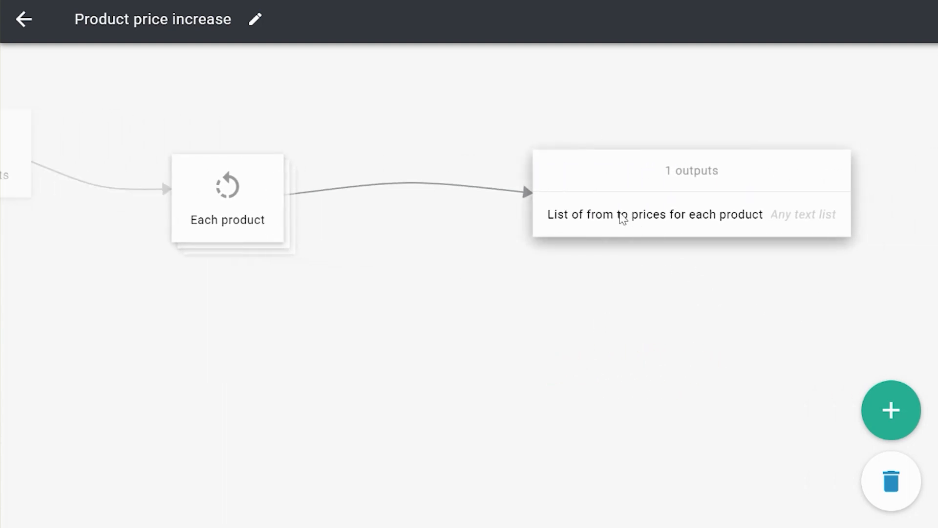
# Step: Go through the List of from to prices for each product output, reviewing its source in Each product and its name, and finish
pyautogui.click(620, 218)
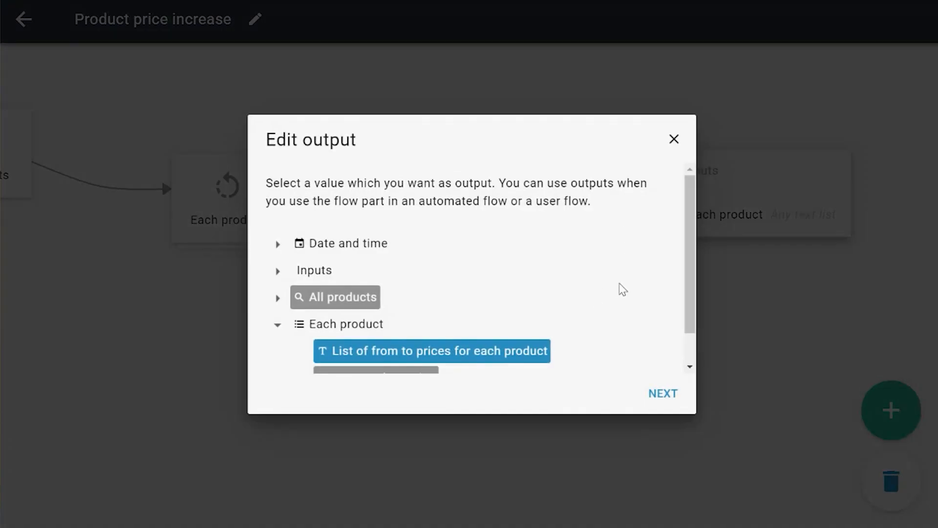
pyautogui.moveTo(689, 181); pyautogui.dragTo(689, 209)
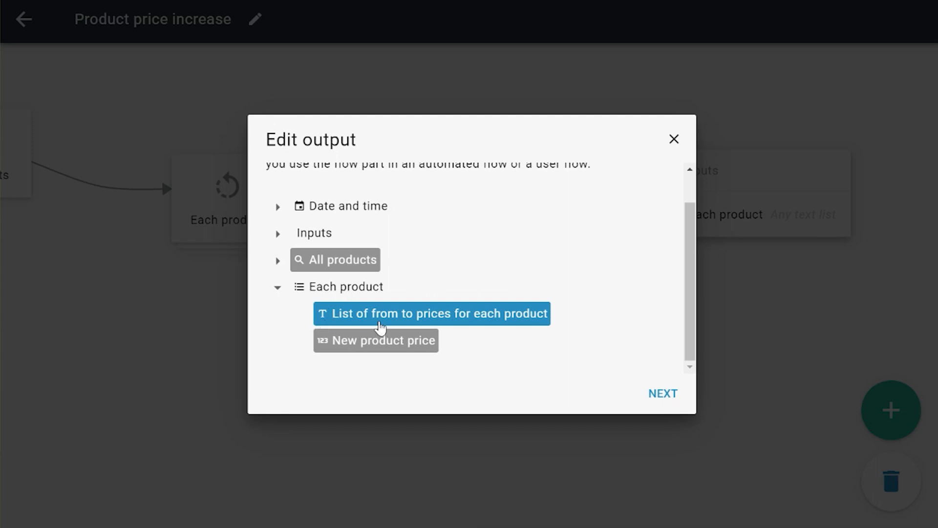
pyautogui.click(663, 397)
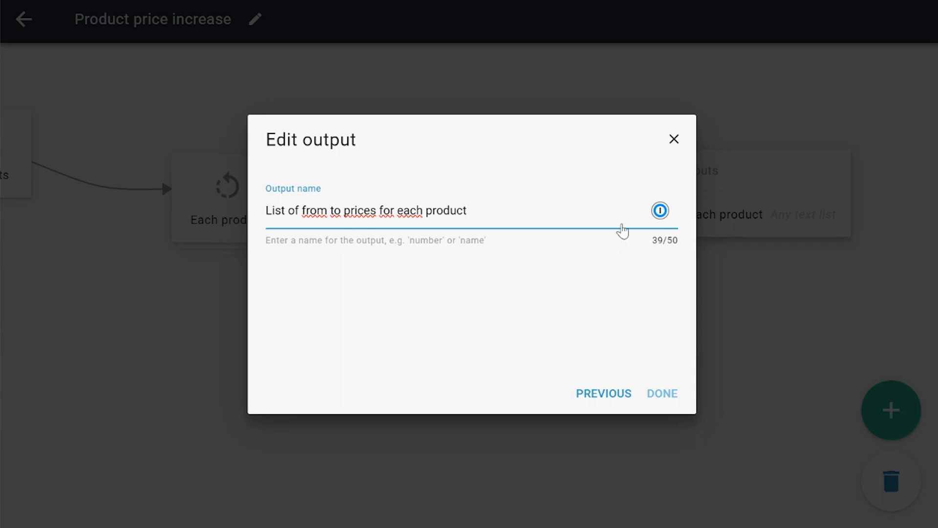
pyautogui.click(663, 393)
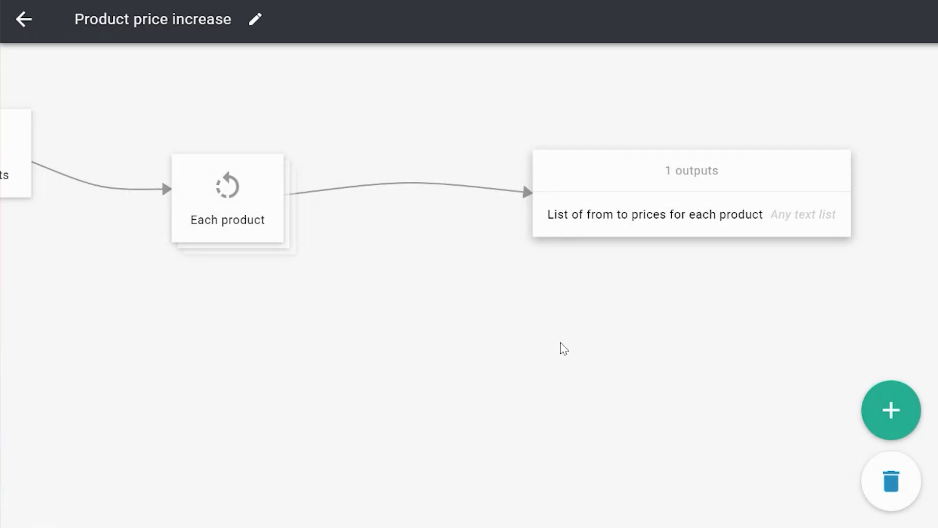